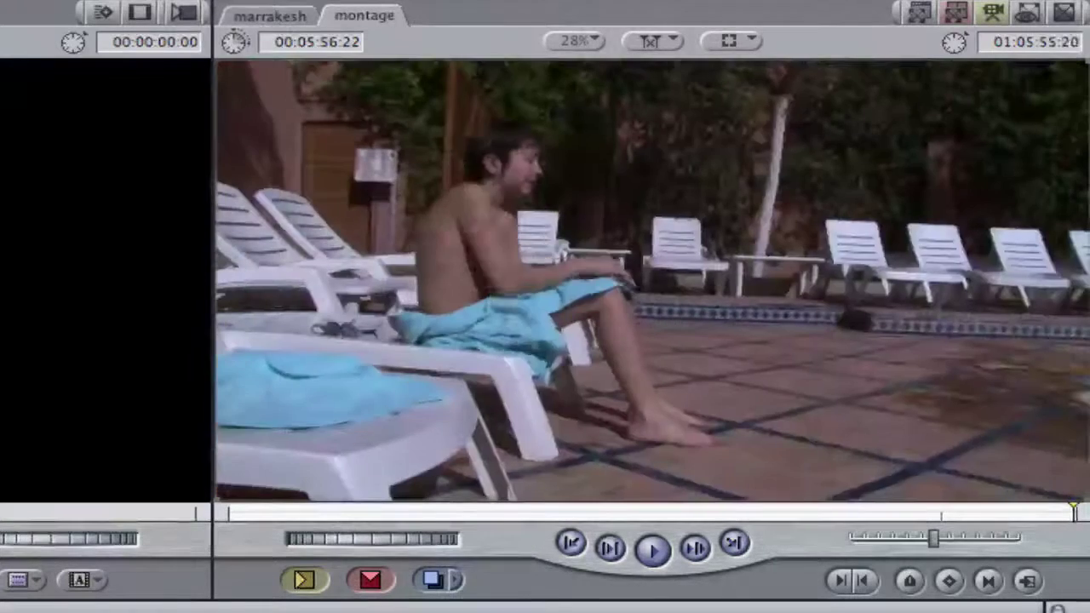
Step: Step the playhead back a couple of frames toward the swimmer close-up
key(Left)
key(Left)
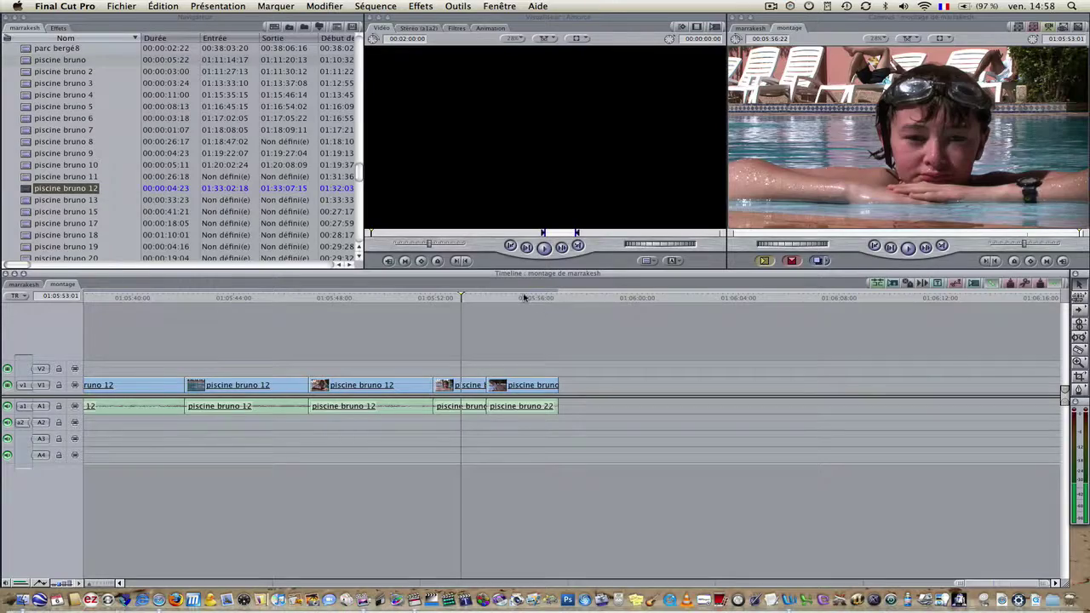
Step: Put the playhead on the poolside clip and switch to the Étalonnage layout with video scopes
click(524, 297)
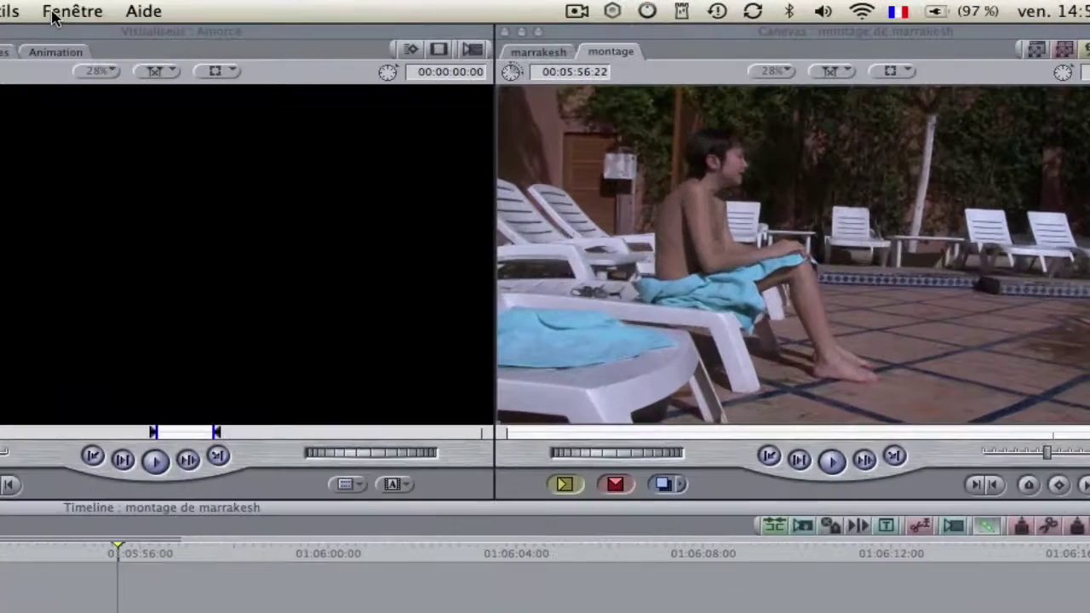
click(53, 12)
mouse_move(64, 81)
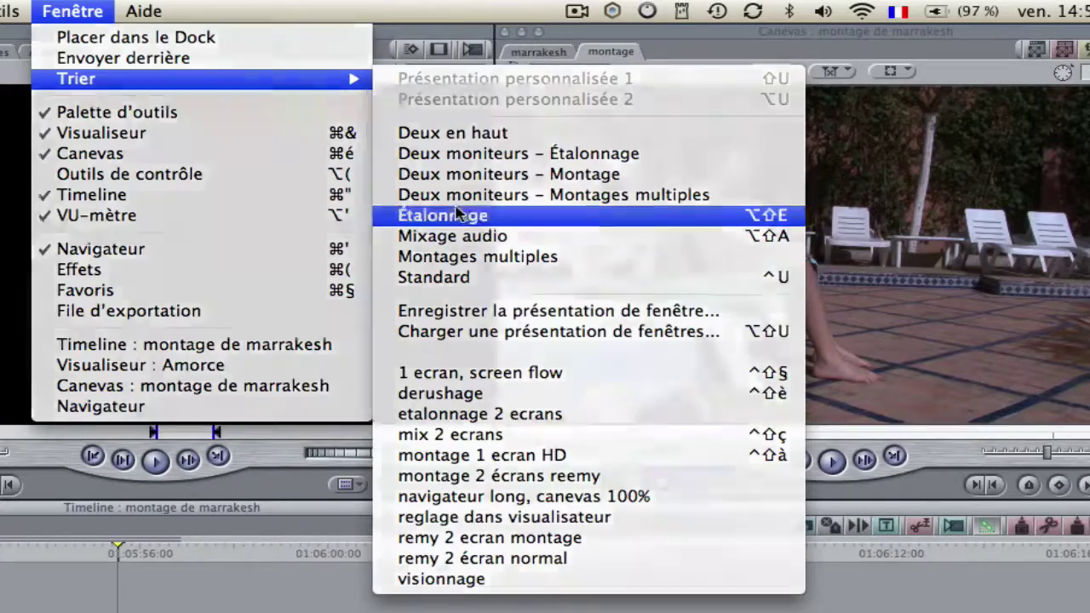
click(478, 218)
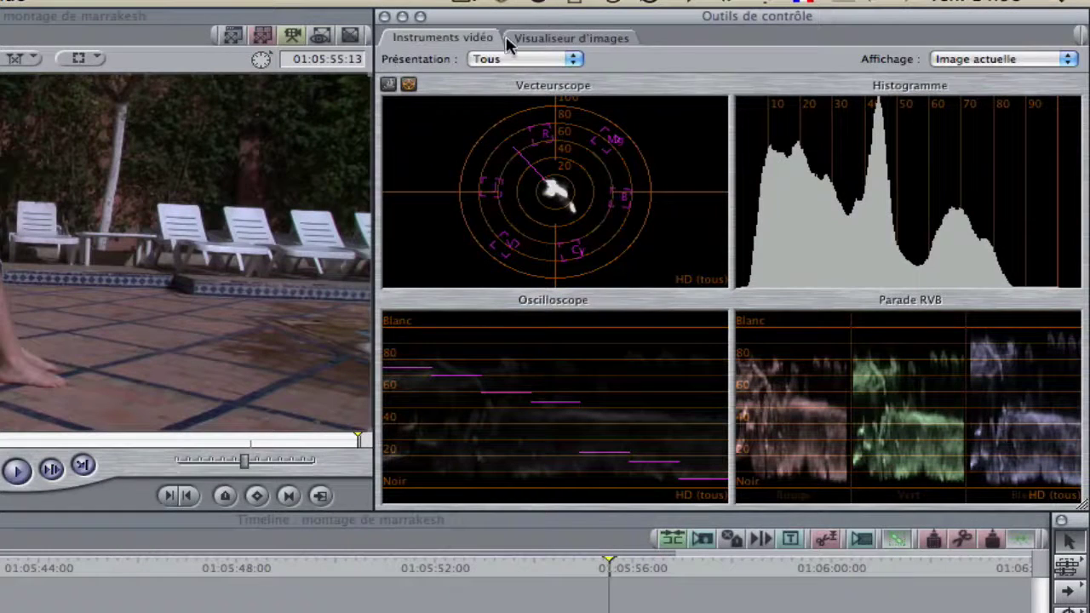
Step: Replace the scopes with the Visualiseur d'images tab and jump back to the previous edit
mouse_move(604, 273)
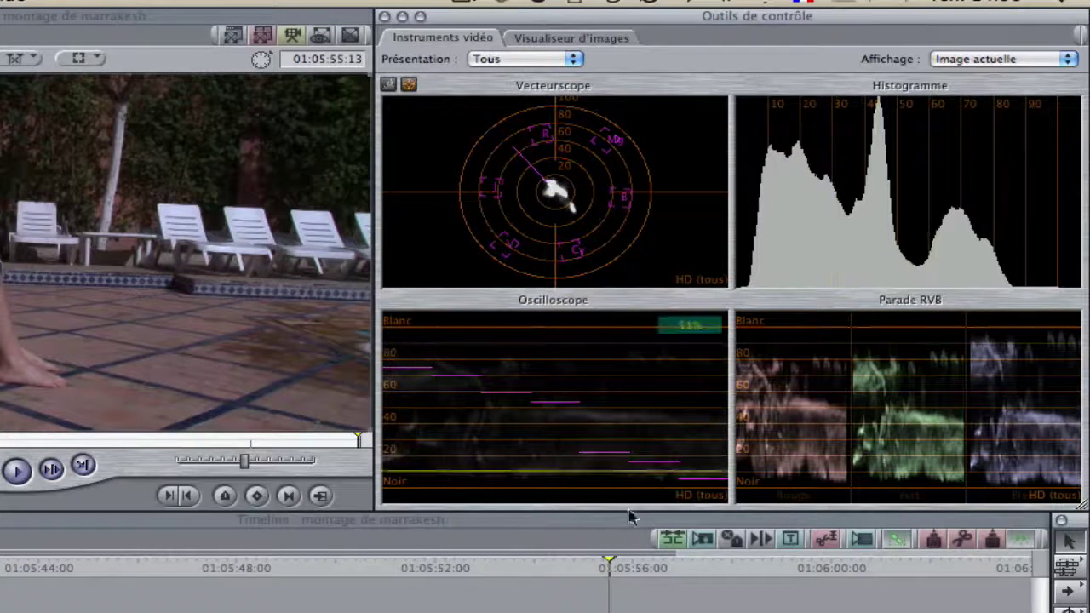
mouse_move(979, 211)
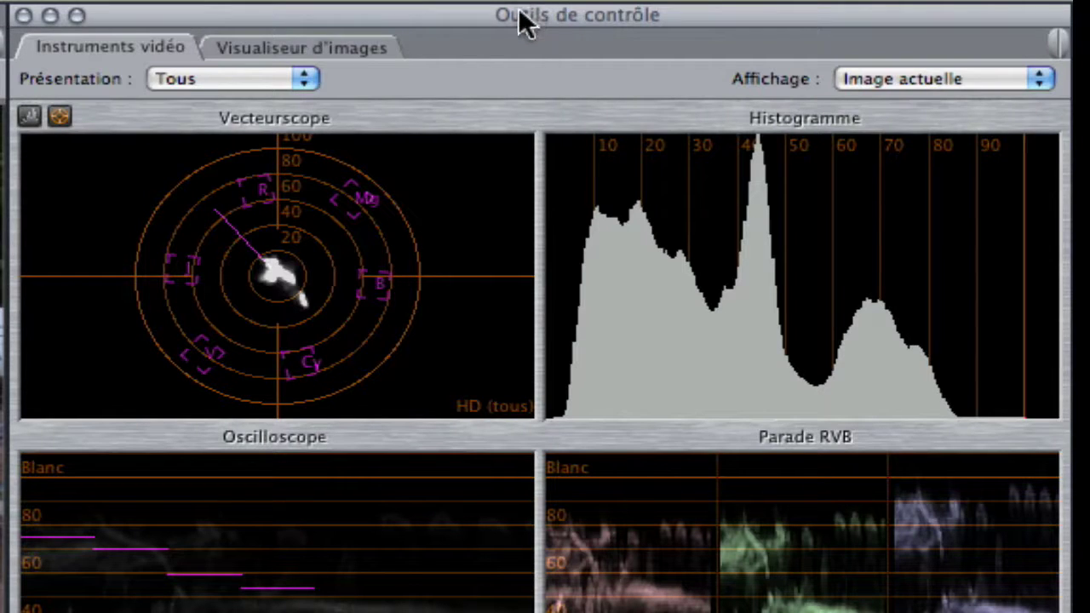
click(269, 49)
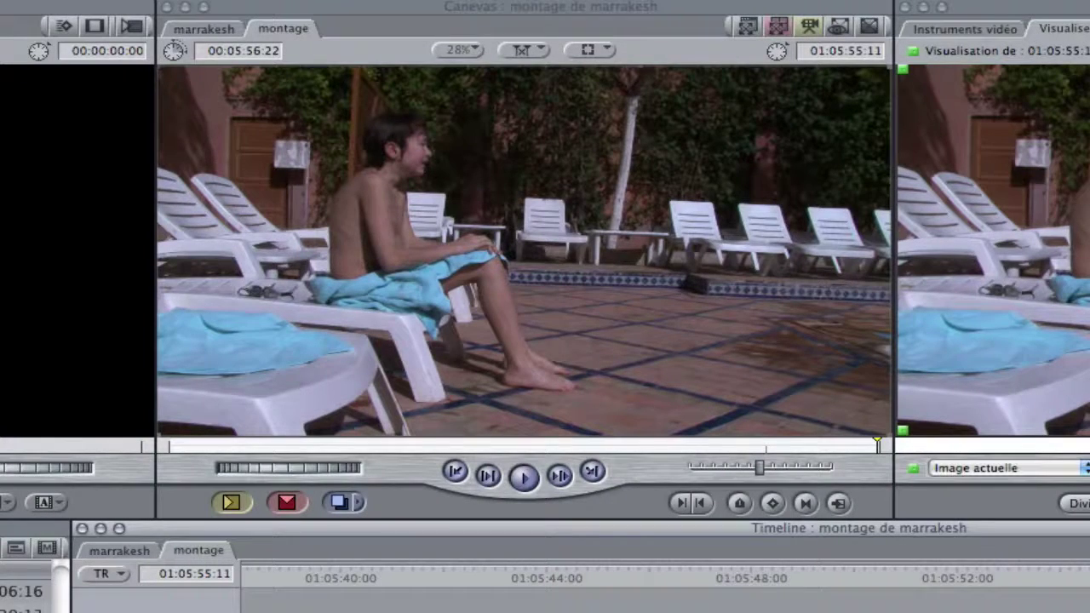
key(j)
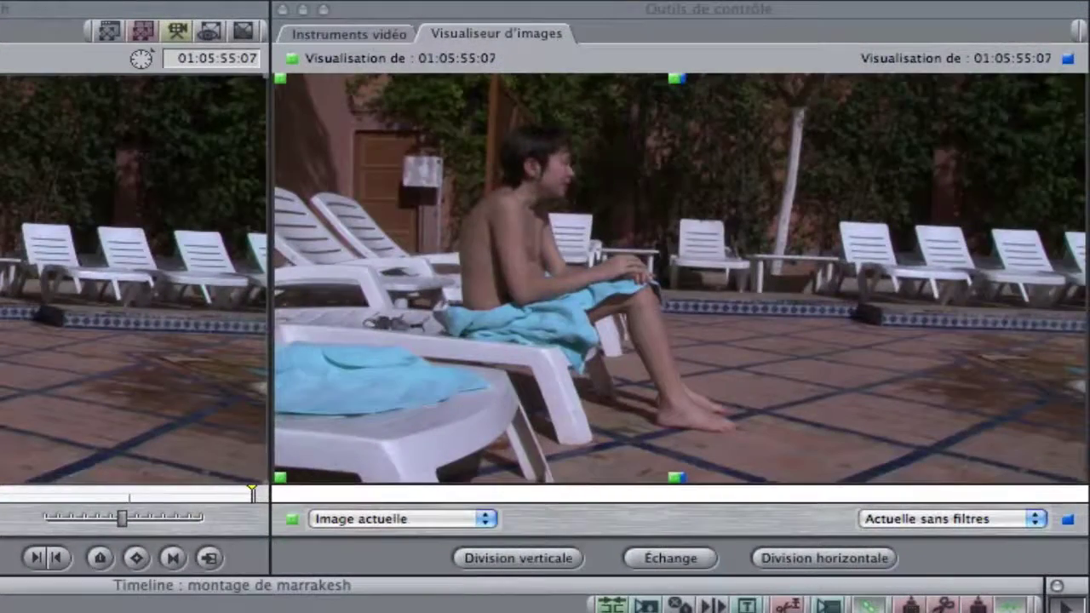
Step: Compare the poolside frame against Coupe précédente and widen the split to show both shots
click(401, 518)
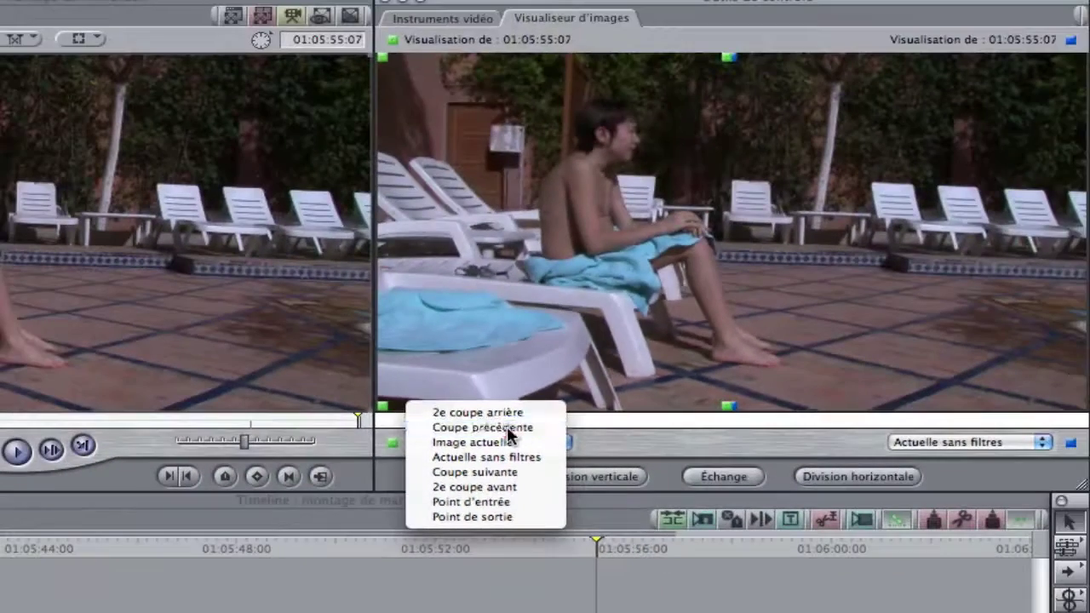
click(511, 388)
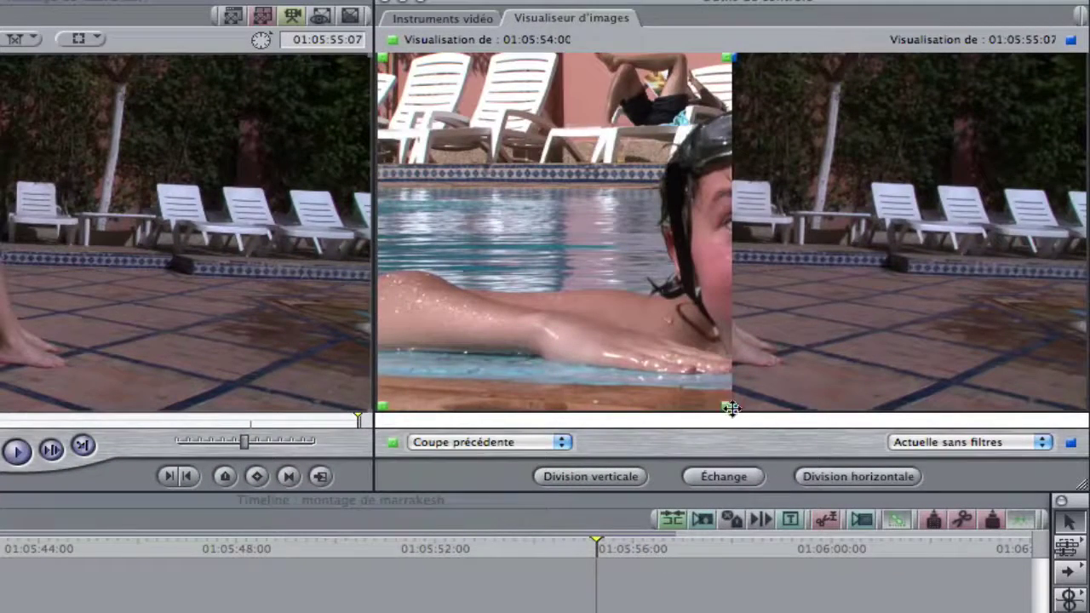
mouse_move(731, 407)
mouse_down()
mouse_move(690, 398)
mouse_move(754, 325)
mouse_move(915, 266)
mouse_move(881, 316)
mouse_up()
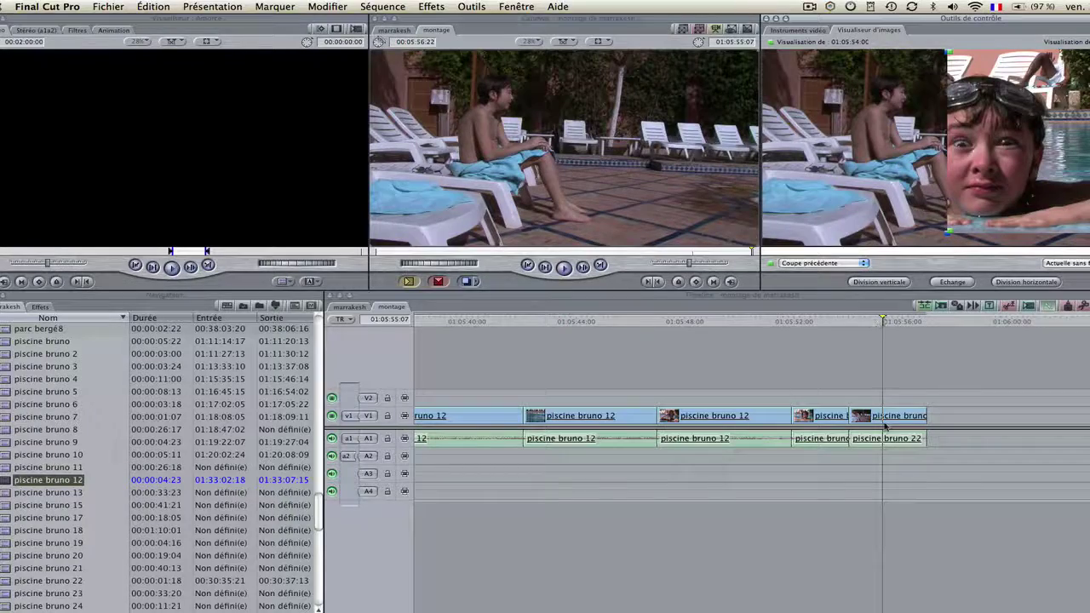
Step: Open the poolside clip in the Viewer and apply the Étalonnage à 3 voies video filter
click(886, 415)
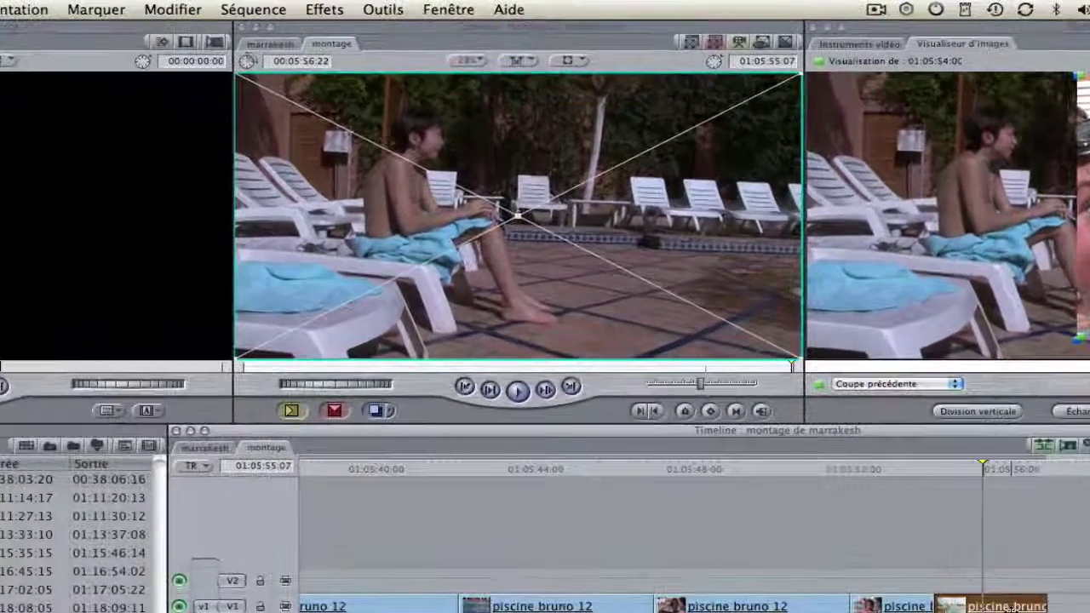
double_click(1005, 608)
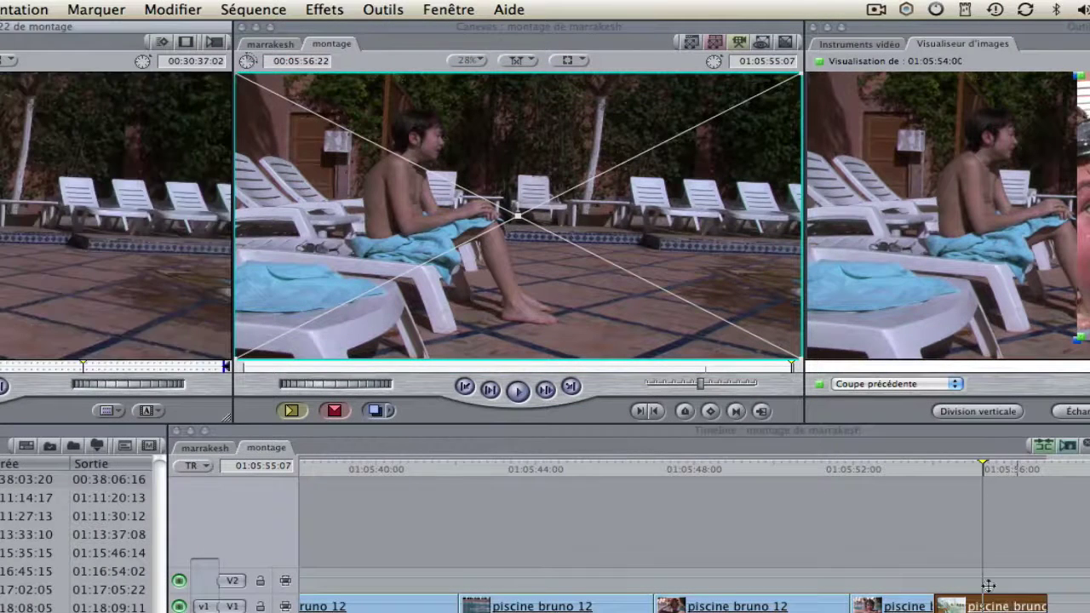
click(324, 8)
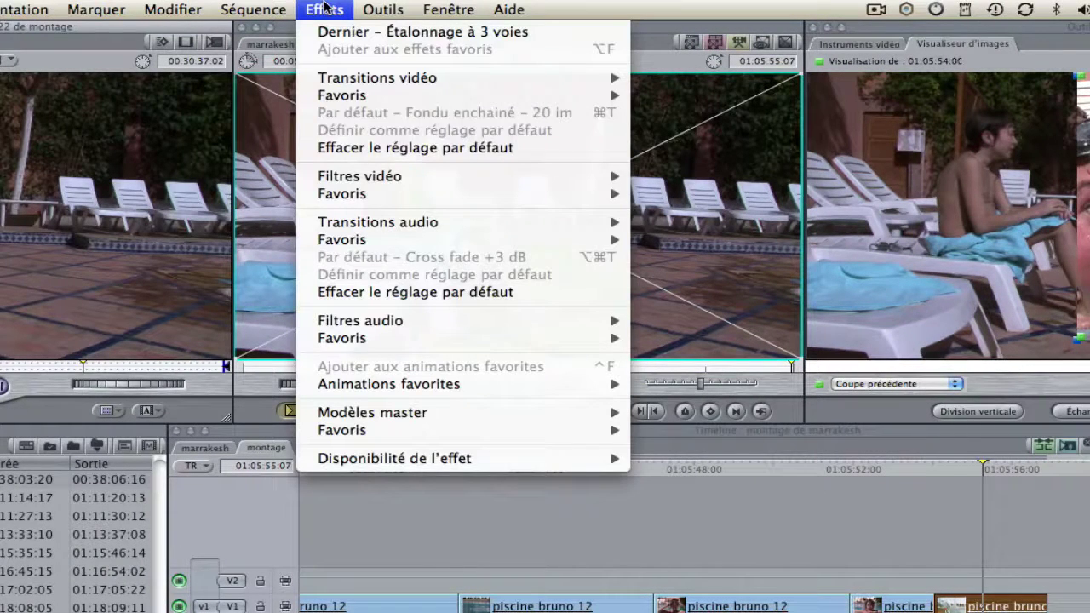
mouse_move(545, 176)
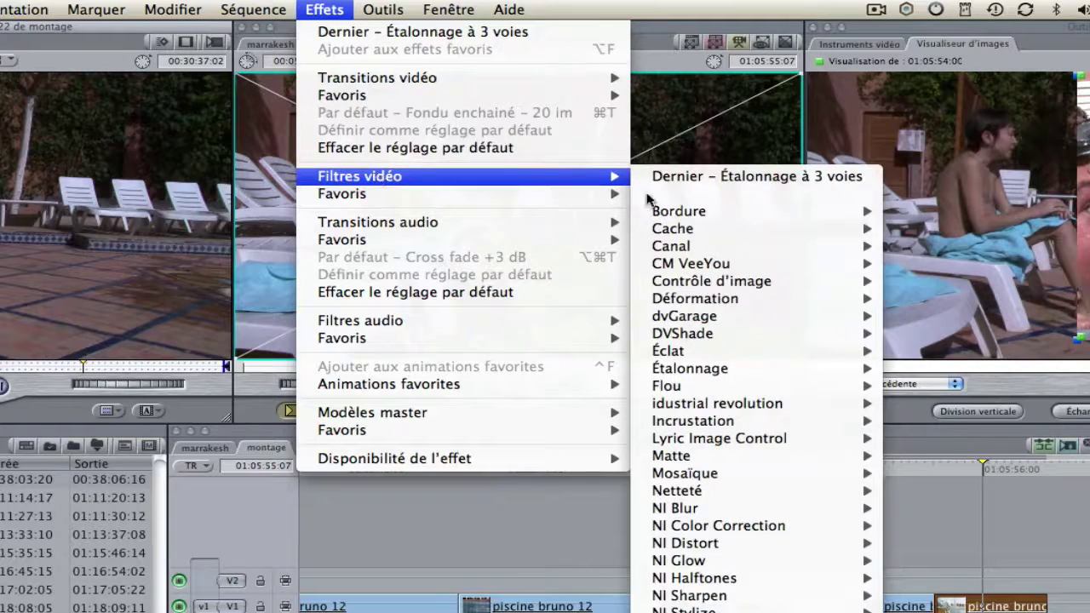
mouse_move(765, 369)
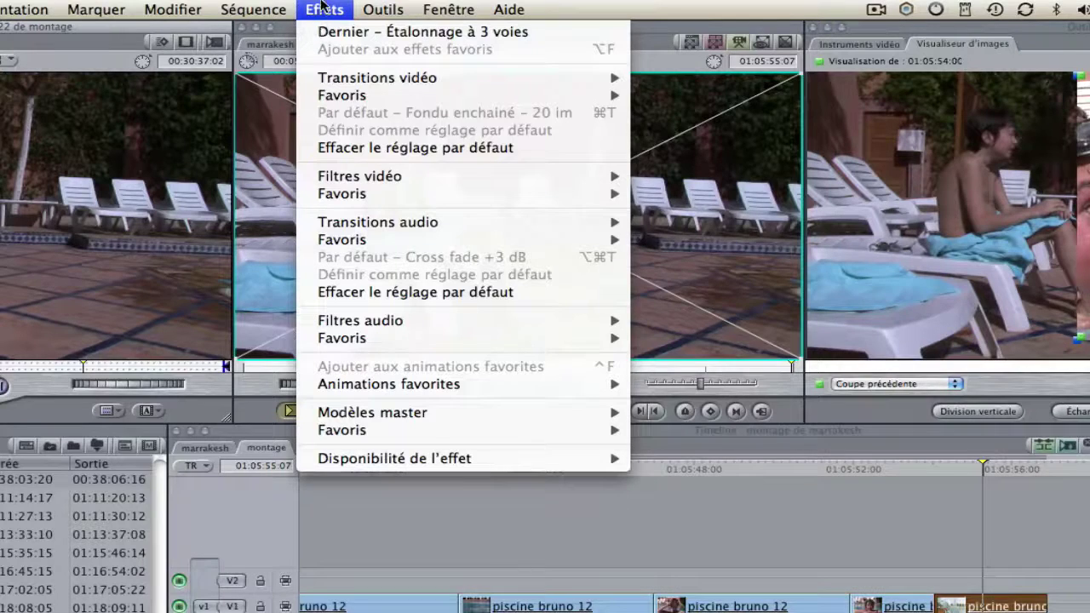
mouse_move(375, 177)
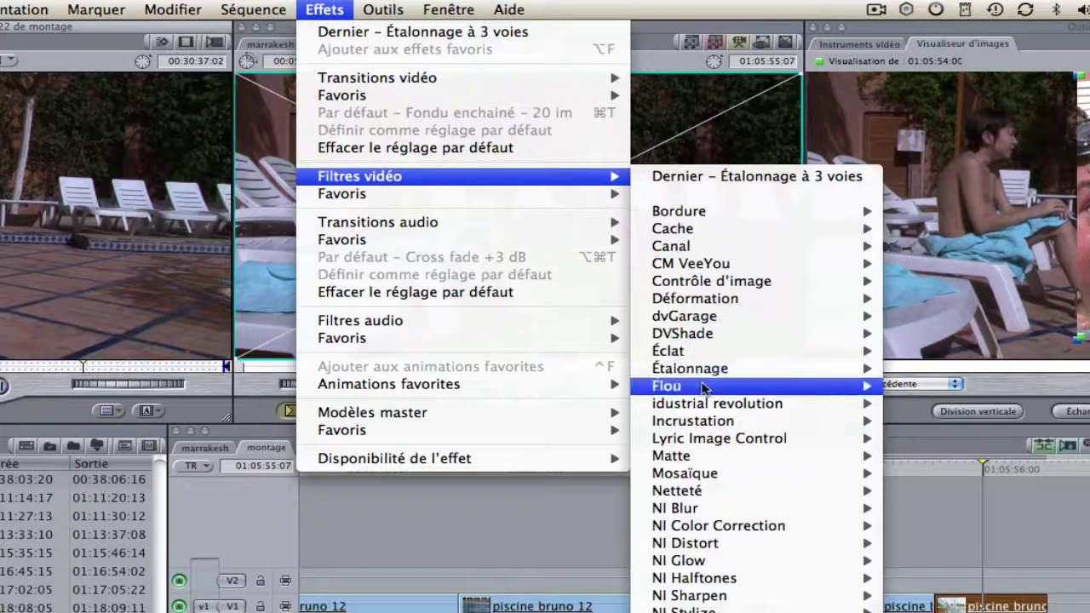
mouse_move(706, 385)
mouse_move(720, 368)
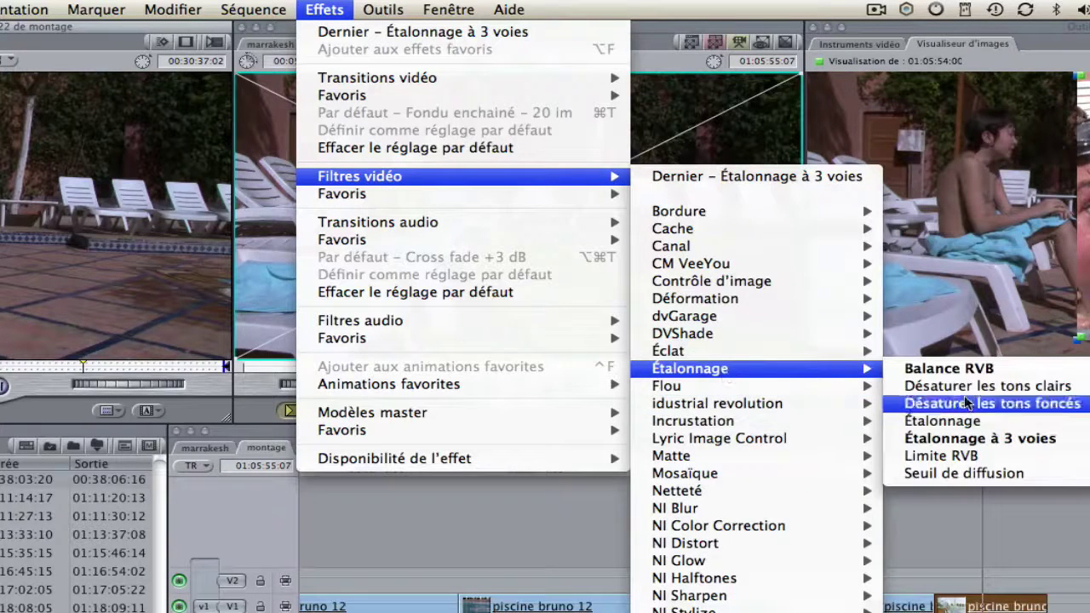
click(968, 438)
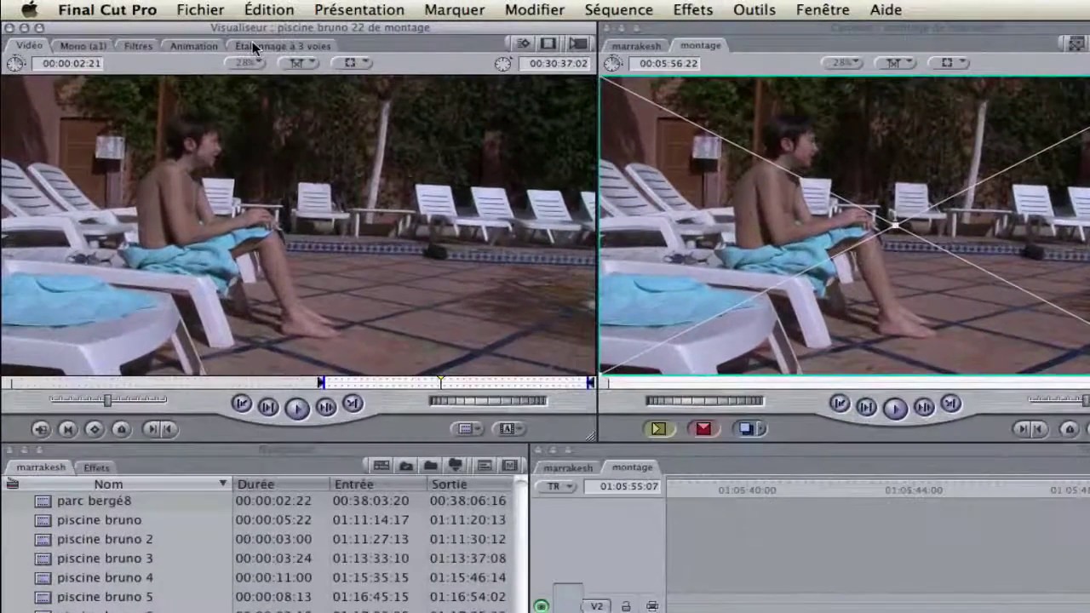
Step: Sample the previous cut's white chair as the Corresp. teinte colour, enable matching, and arm the Blancs eyedropper
click(253, 45)
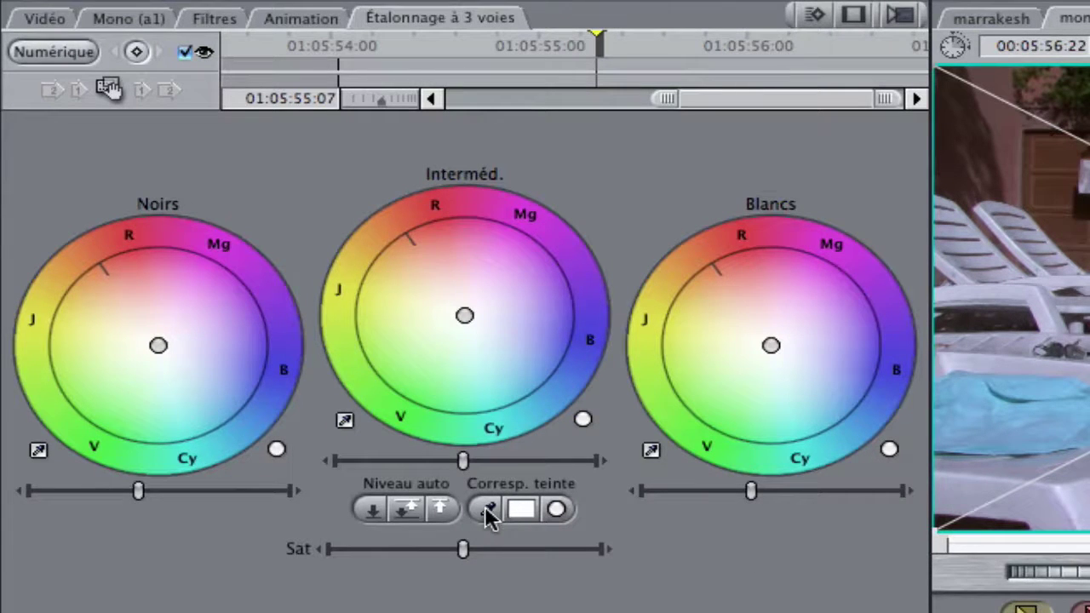
click(487, 511)
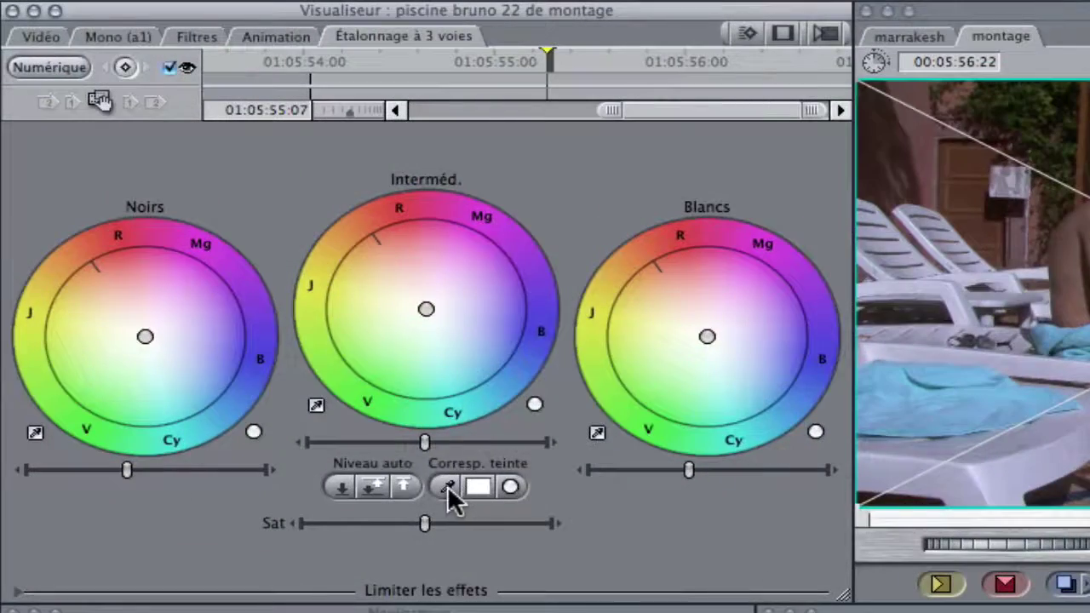
click(190, 219)
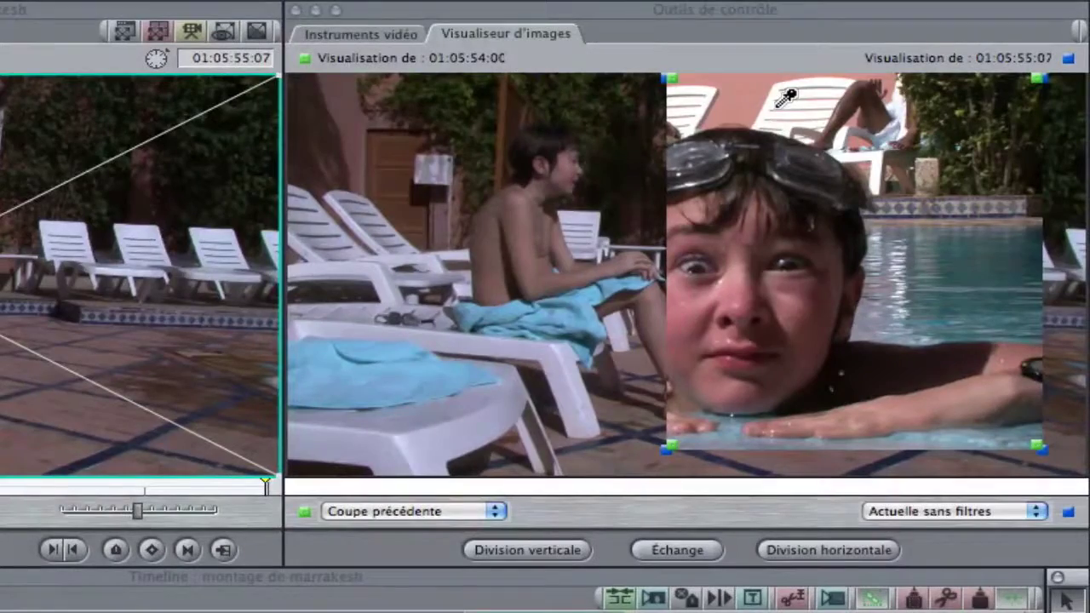
click(778, 105)
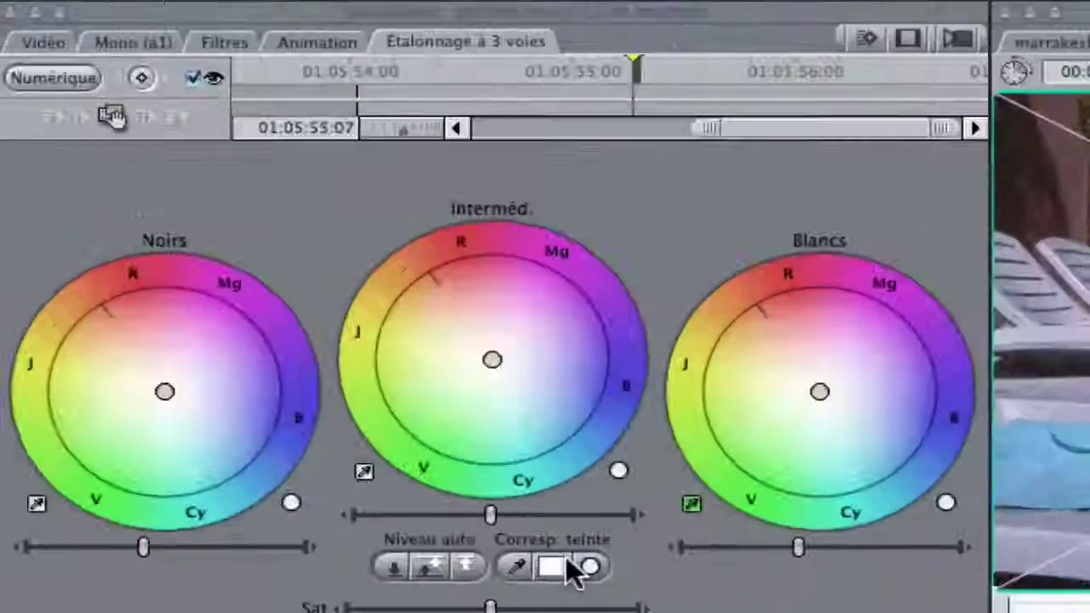
click(549, 567)
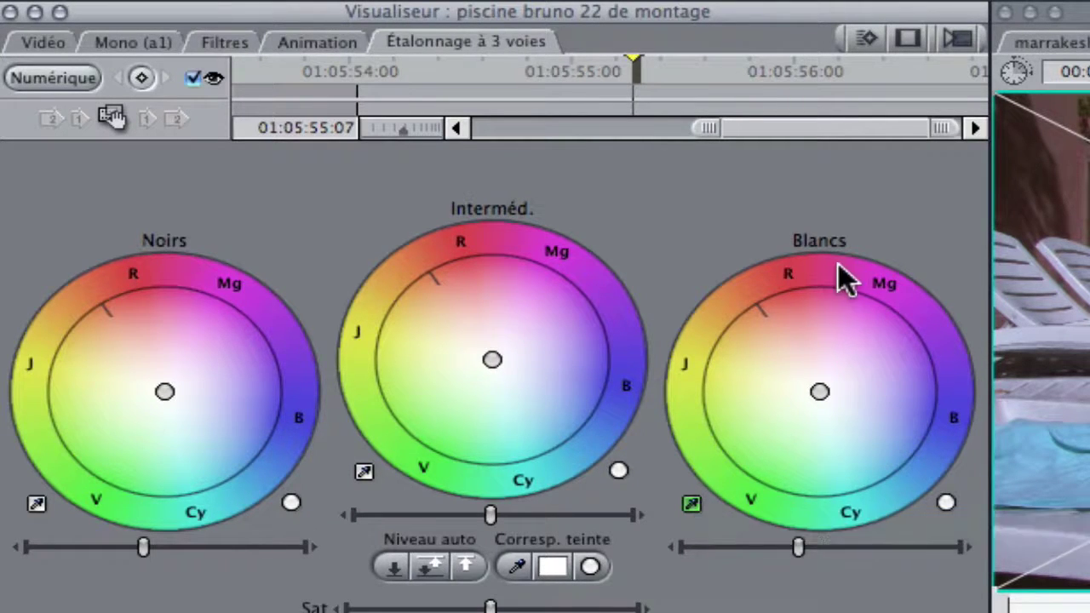
click(691, 505)
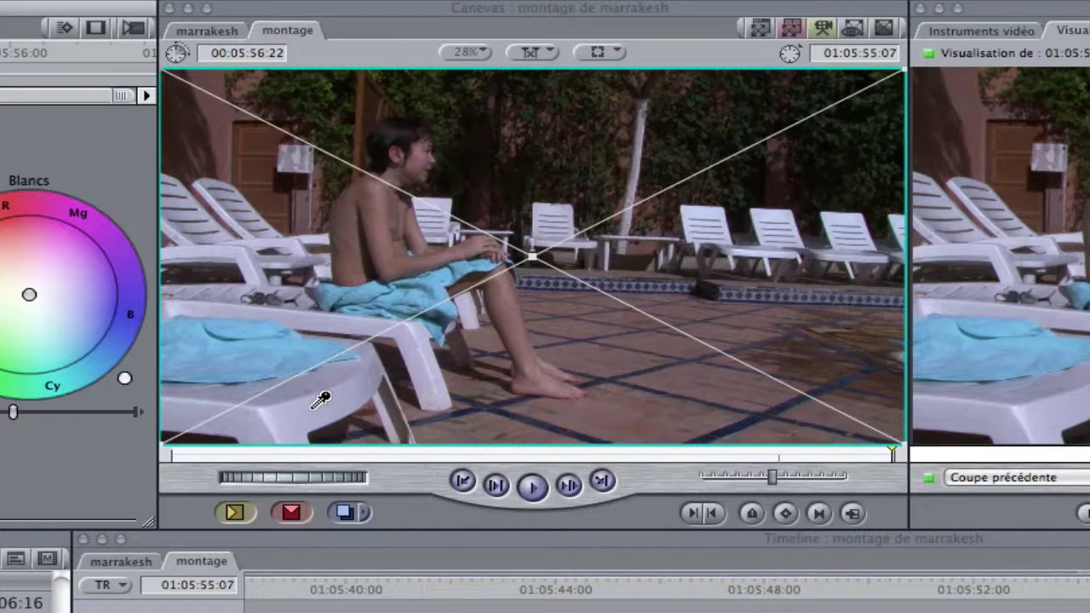
Step: Set the white point from the white lounger, then sample the swimmer's black goggles as match colour
click(316, 406)
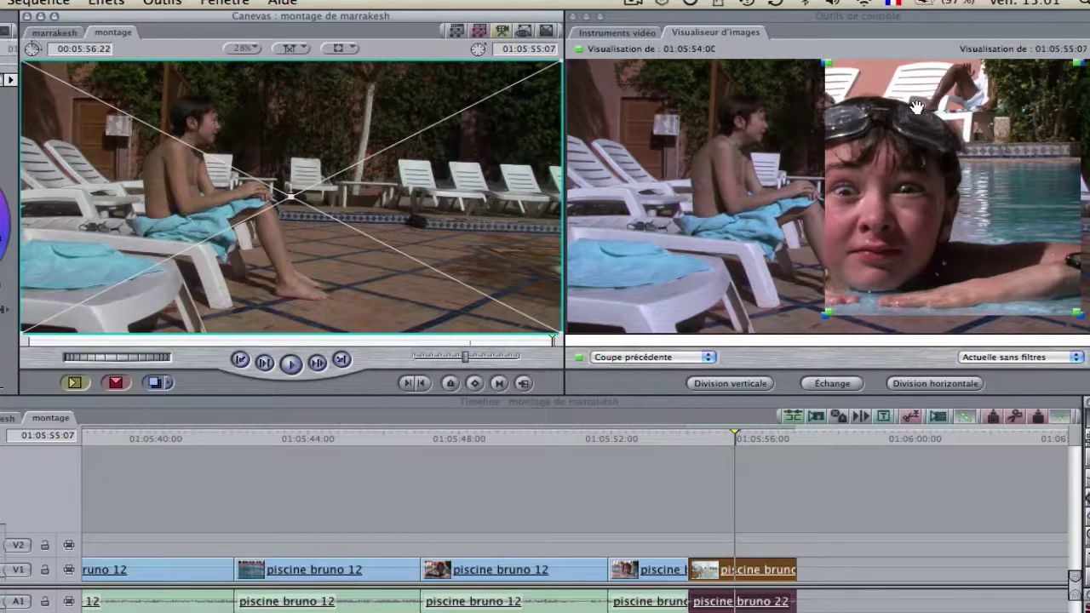
click(958, 181)
drag(958, 181, 919, 177)
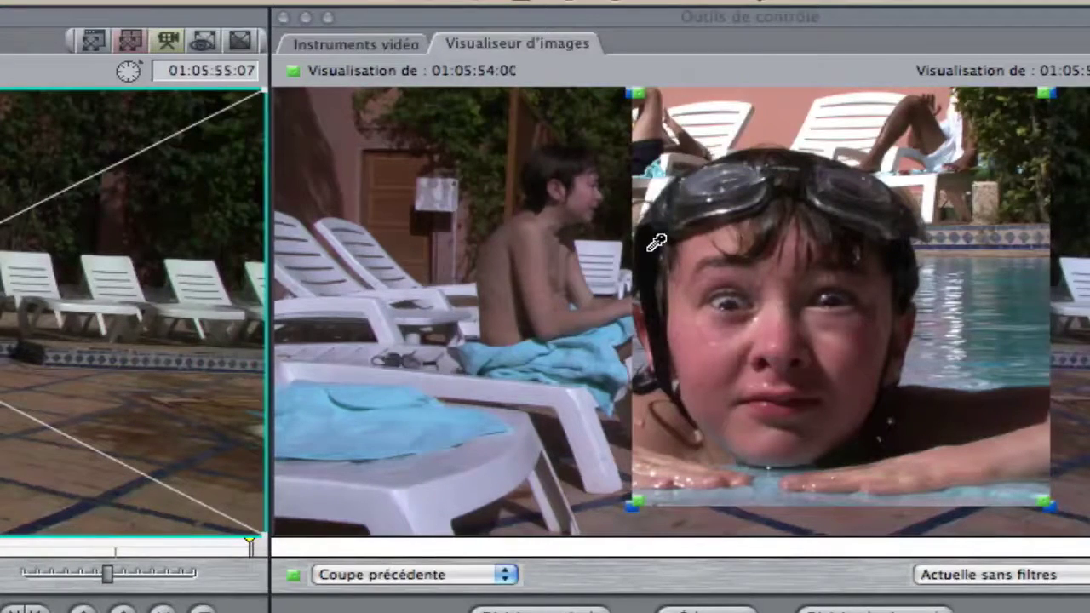
click(655, 243)
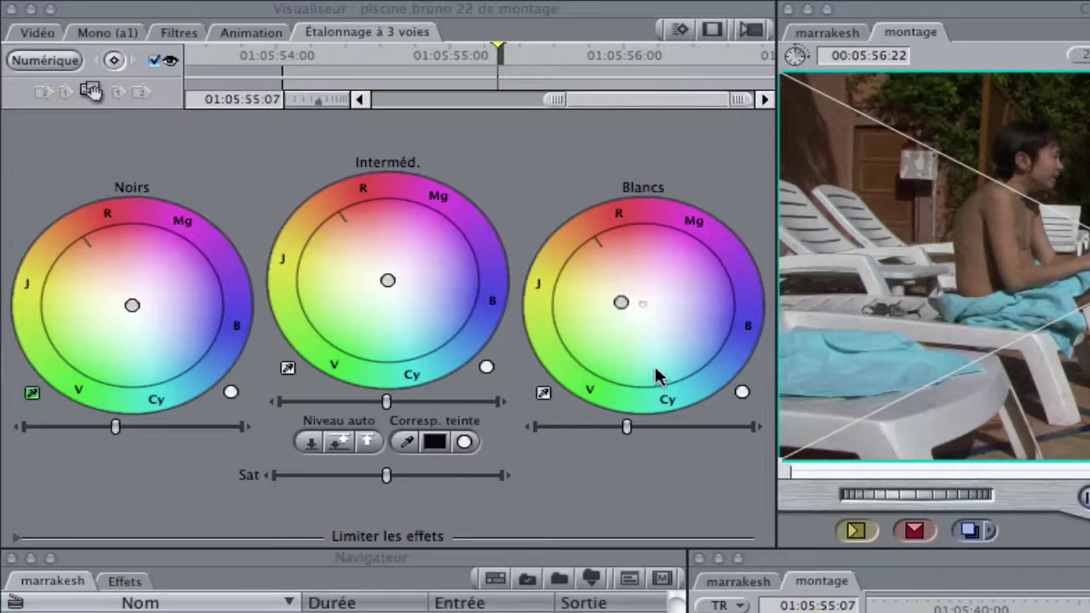
Step: Set the black point from the boy's dark hair and sample the swimmer's skin tone as match colour
click(31, 395)
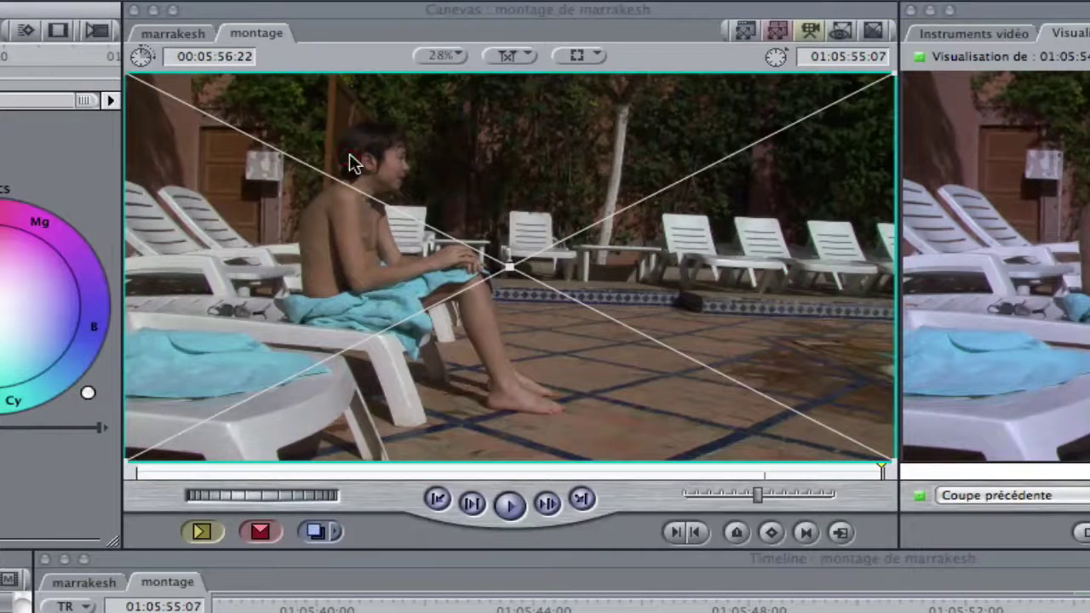
click(354, 160)
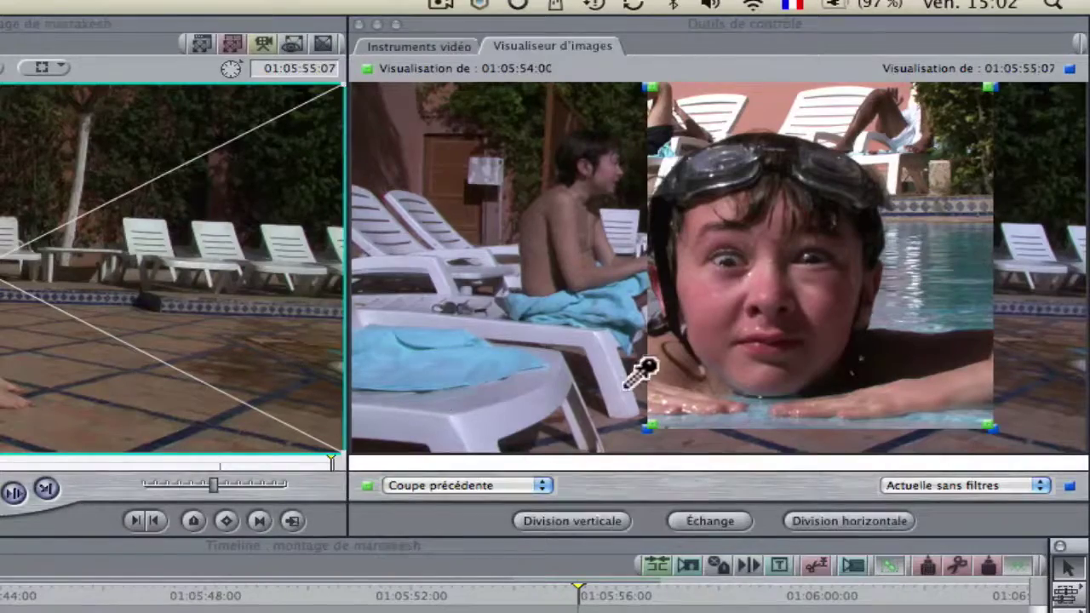
click(930, 388)
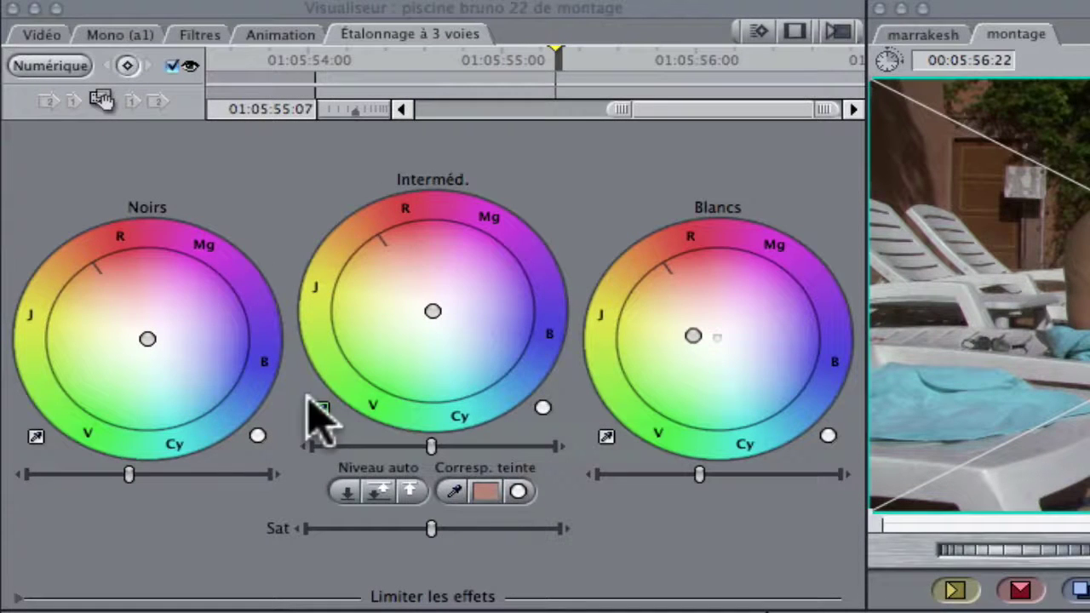
Step: Balance the poolside clip's midtones from the Canvas image toward the sampled skin tone
click(320, 411)
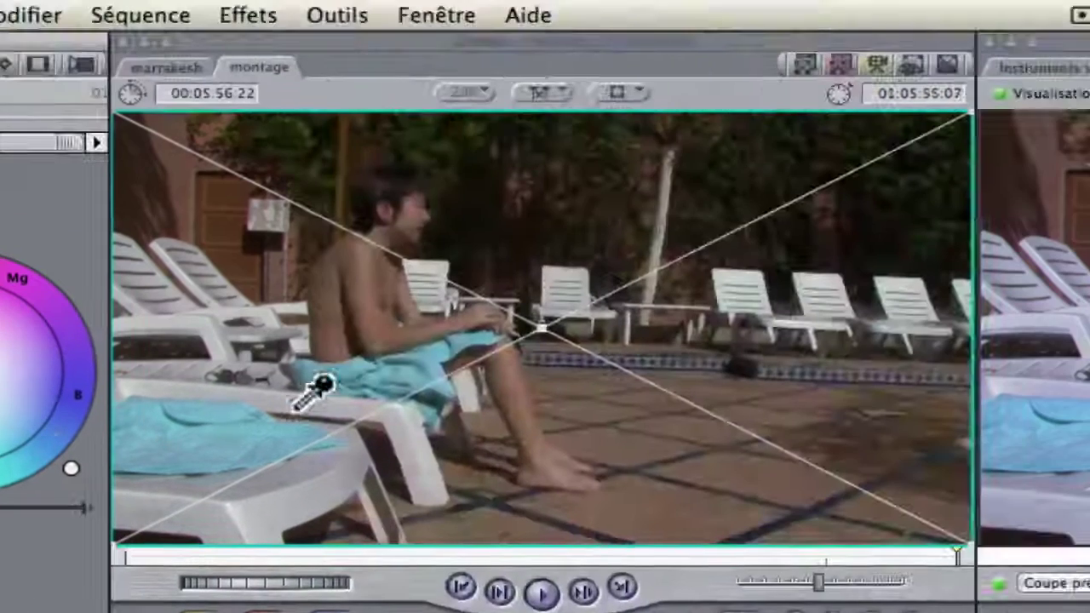
click(473, 313)
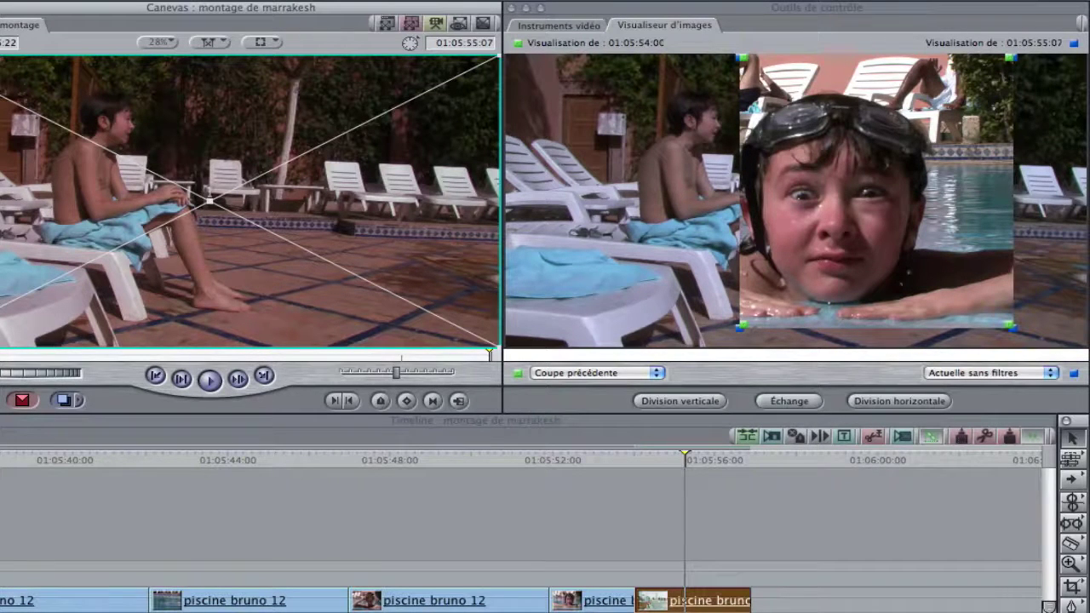
click(839, 70)
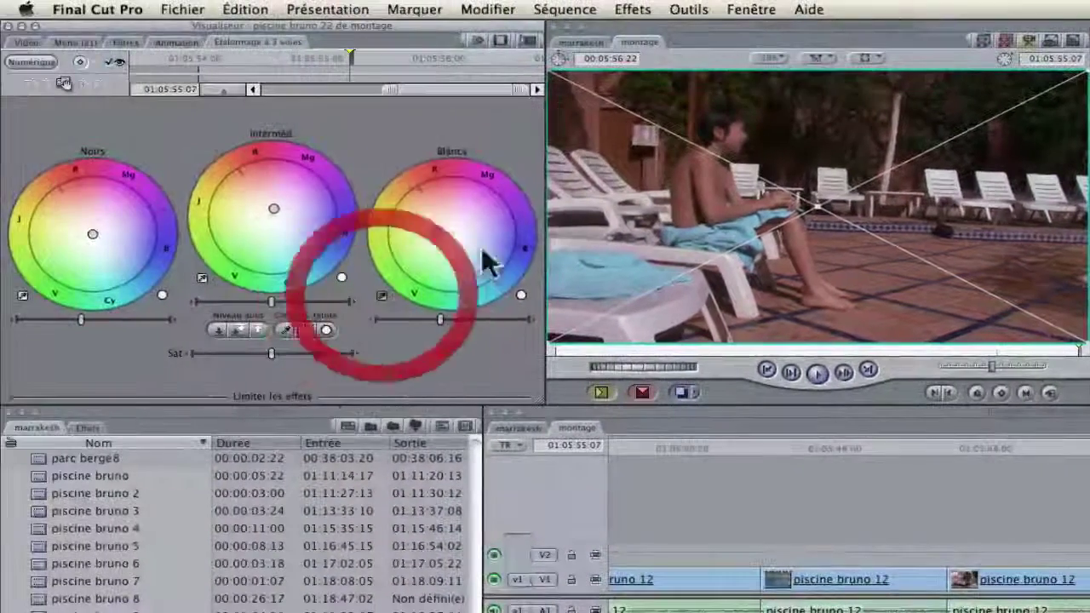
Step: Nudge the whites balance slightly and push the Interméd. slider right to brighten the midtones
click(589, 98)
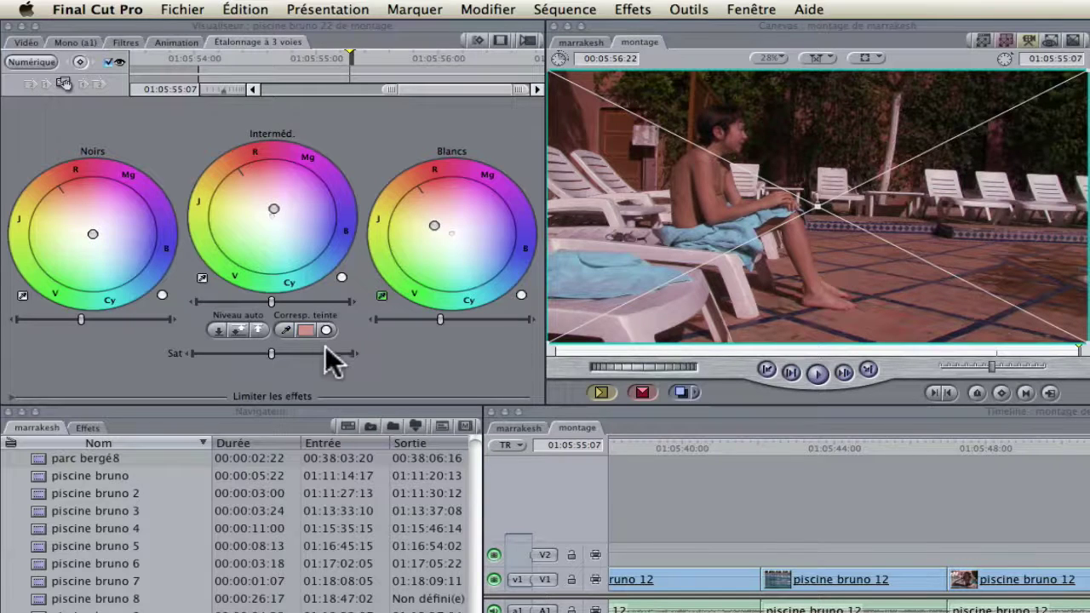
drag(272, 304, 279, 301)
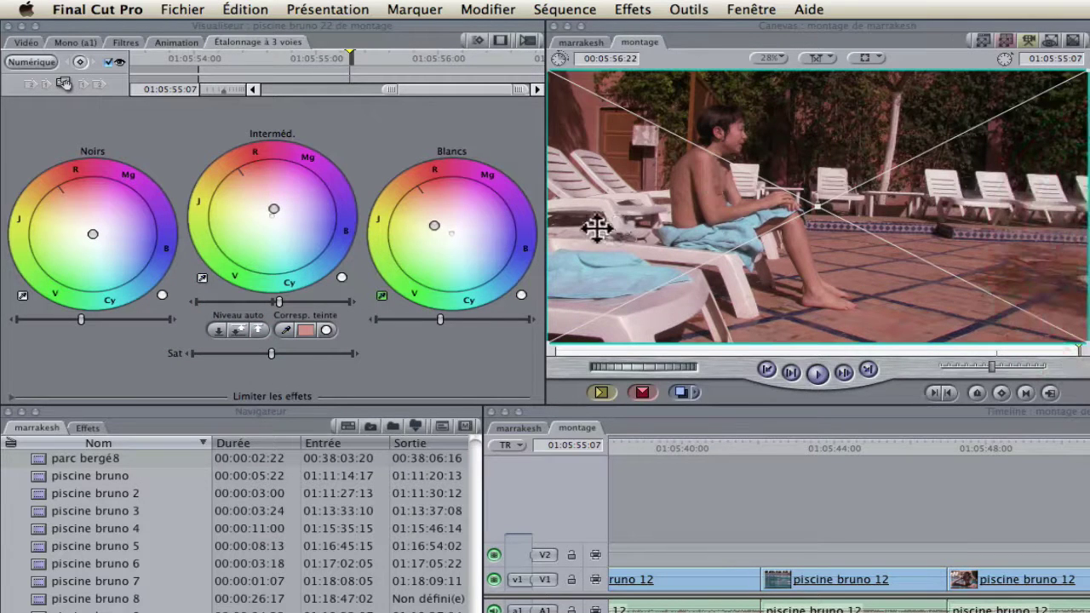
click(273, 349)
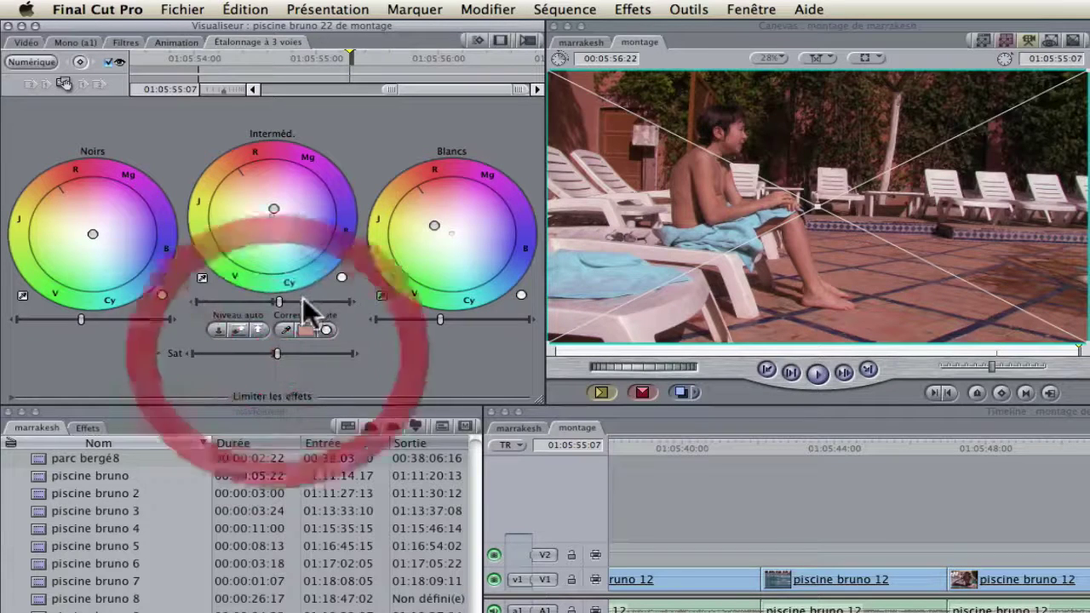
click(280, 304)
drag(281, 303, 285, 303)
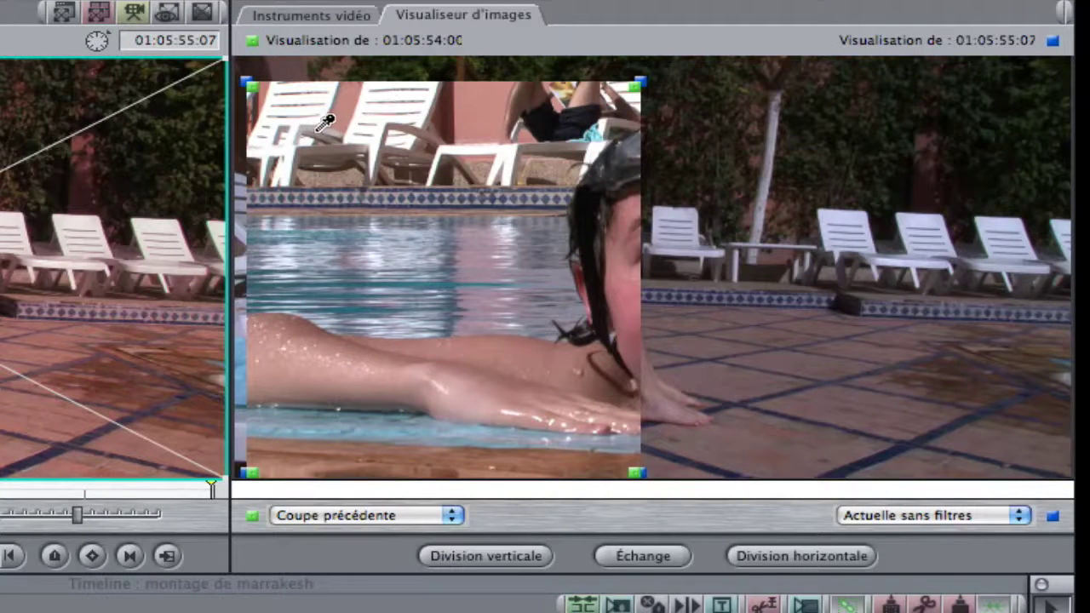
Step: Sample a white chair from the previous cut and rebalance the whites on the white lounger
click(314, 126)
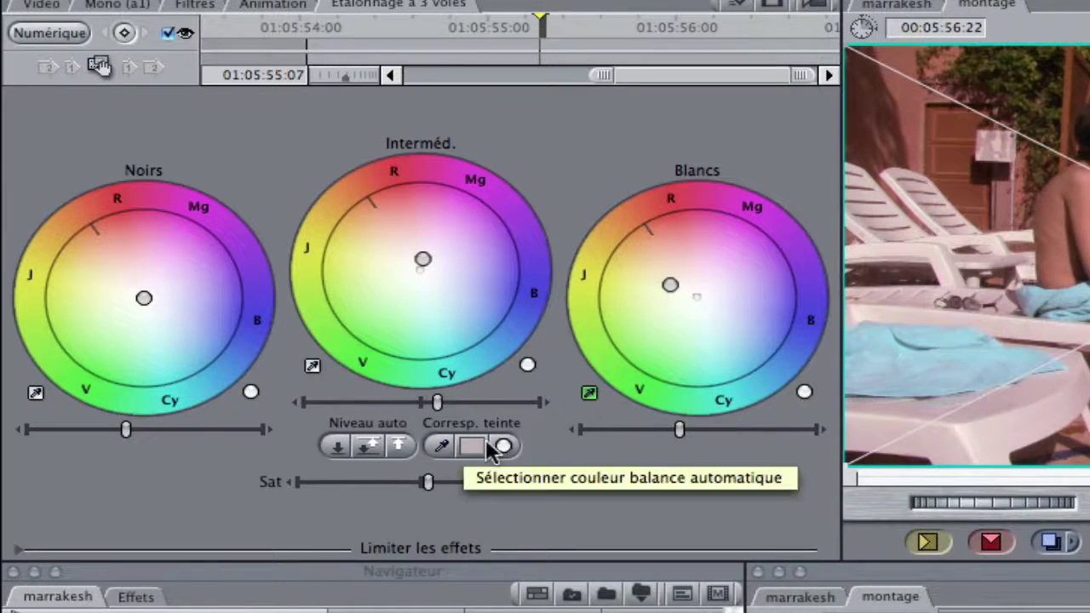
click(590, 393)
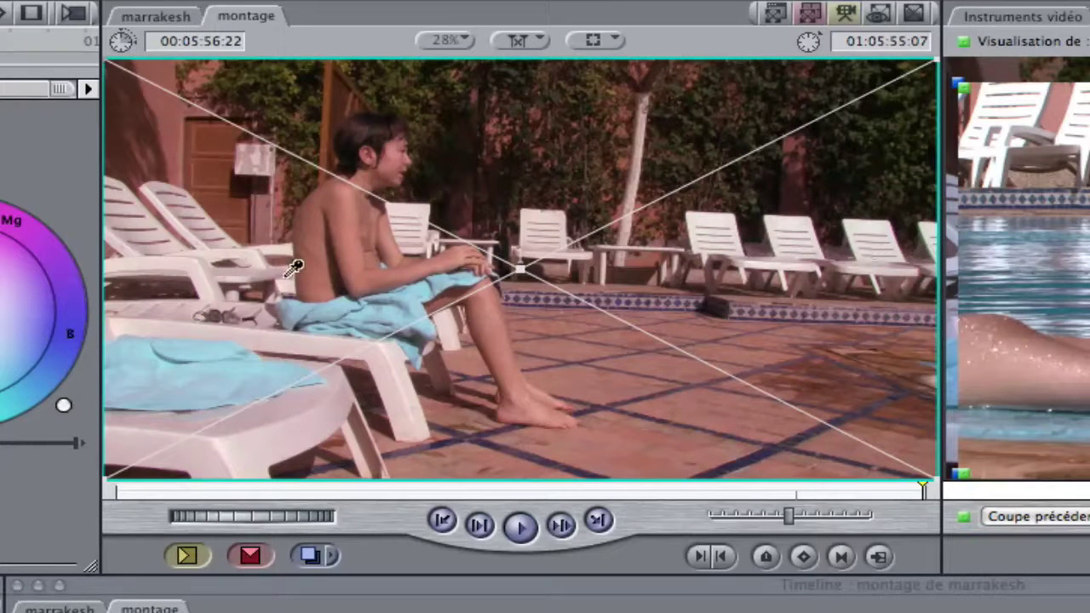
click(245, 266)
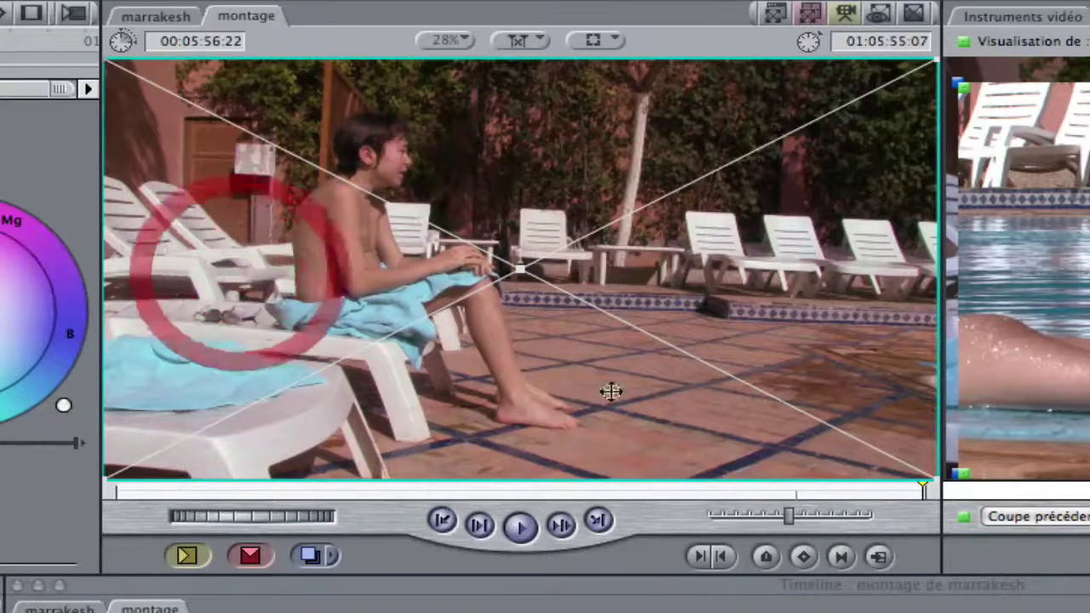